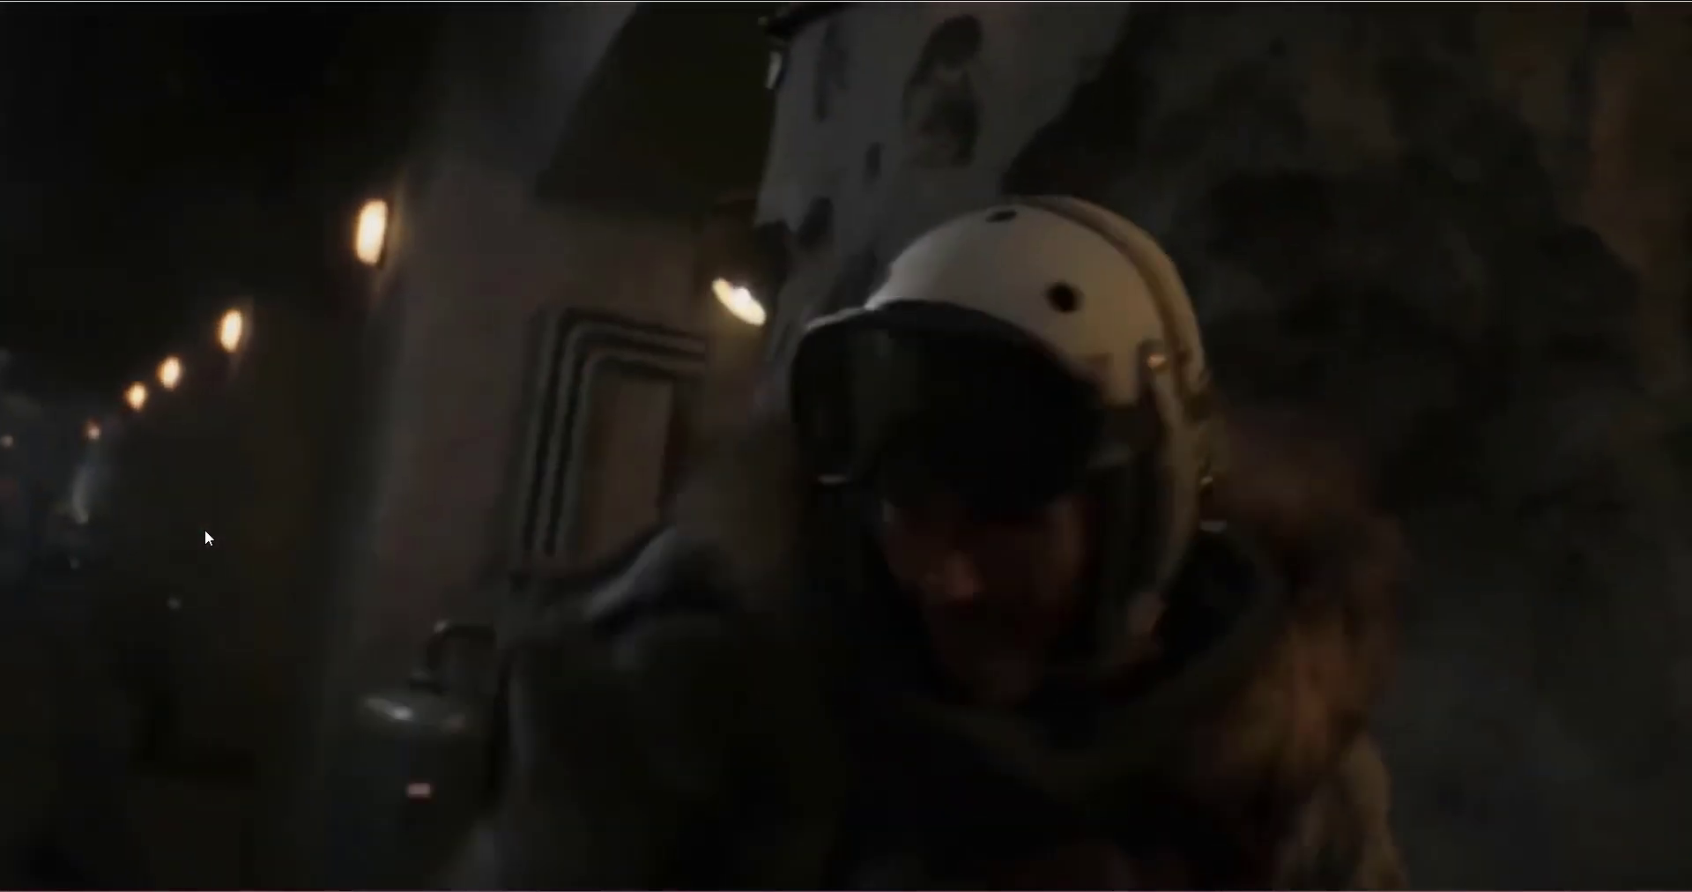
# Step: From the login screen, switch the language to Español and back to English, then open Create account
pyautogui.click(204, 529)
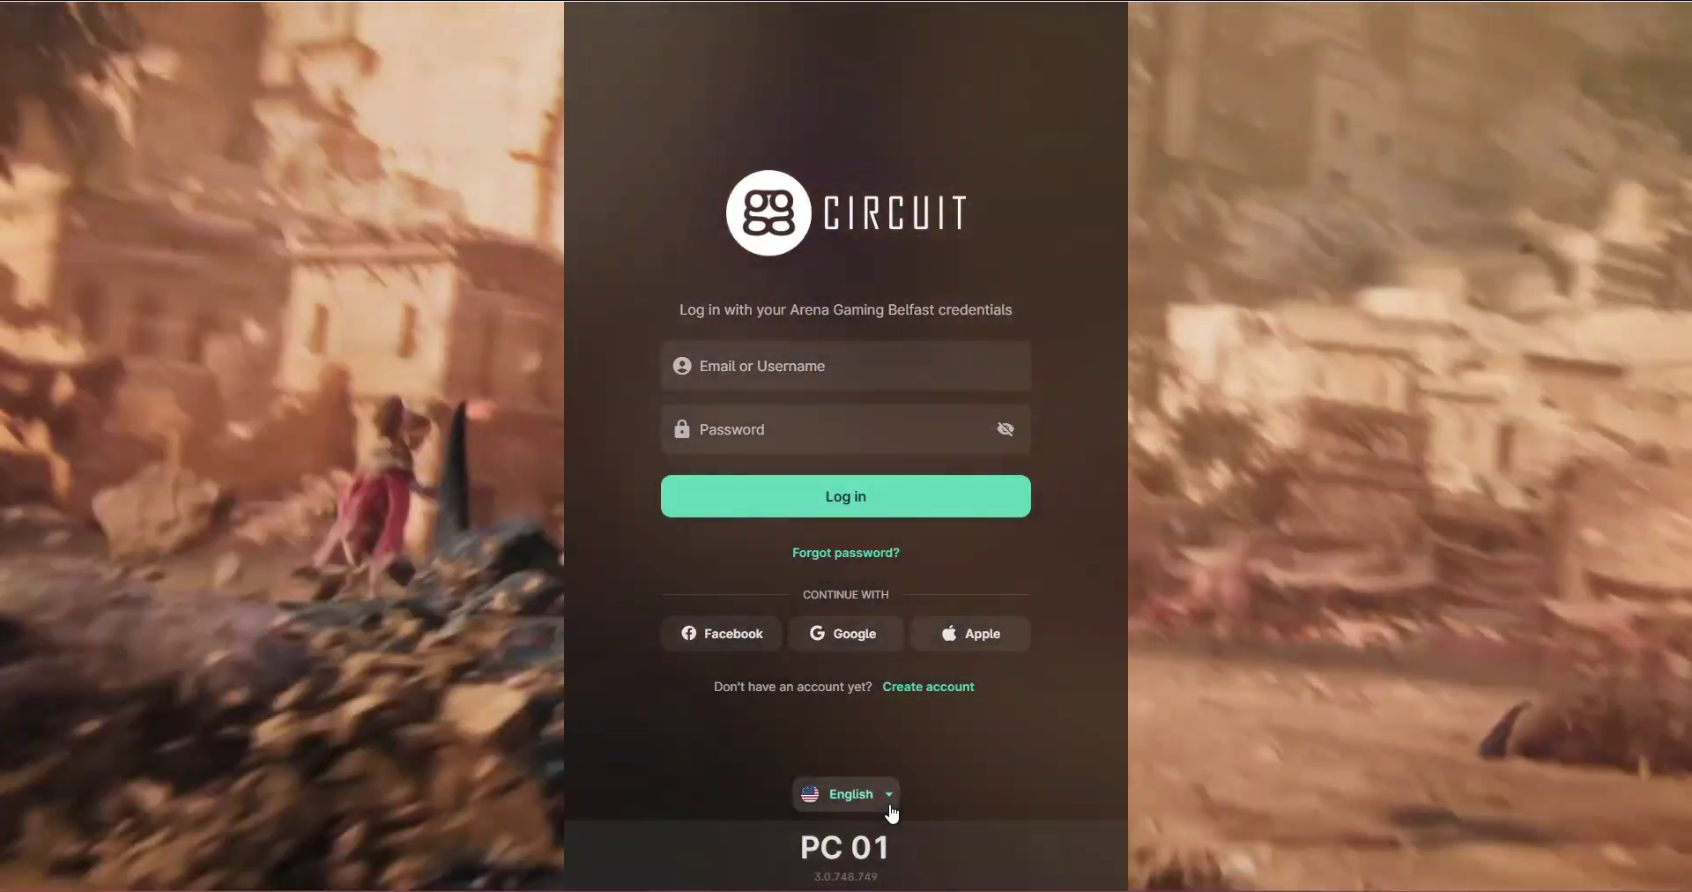
pyautogui.click(886, 797)
pyautogui.scroll(-2, 921, 695)
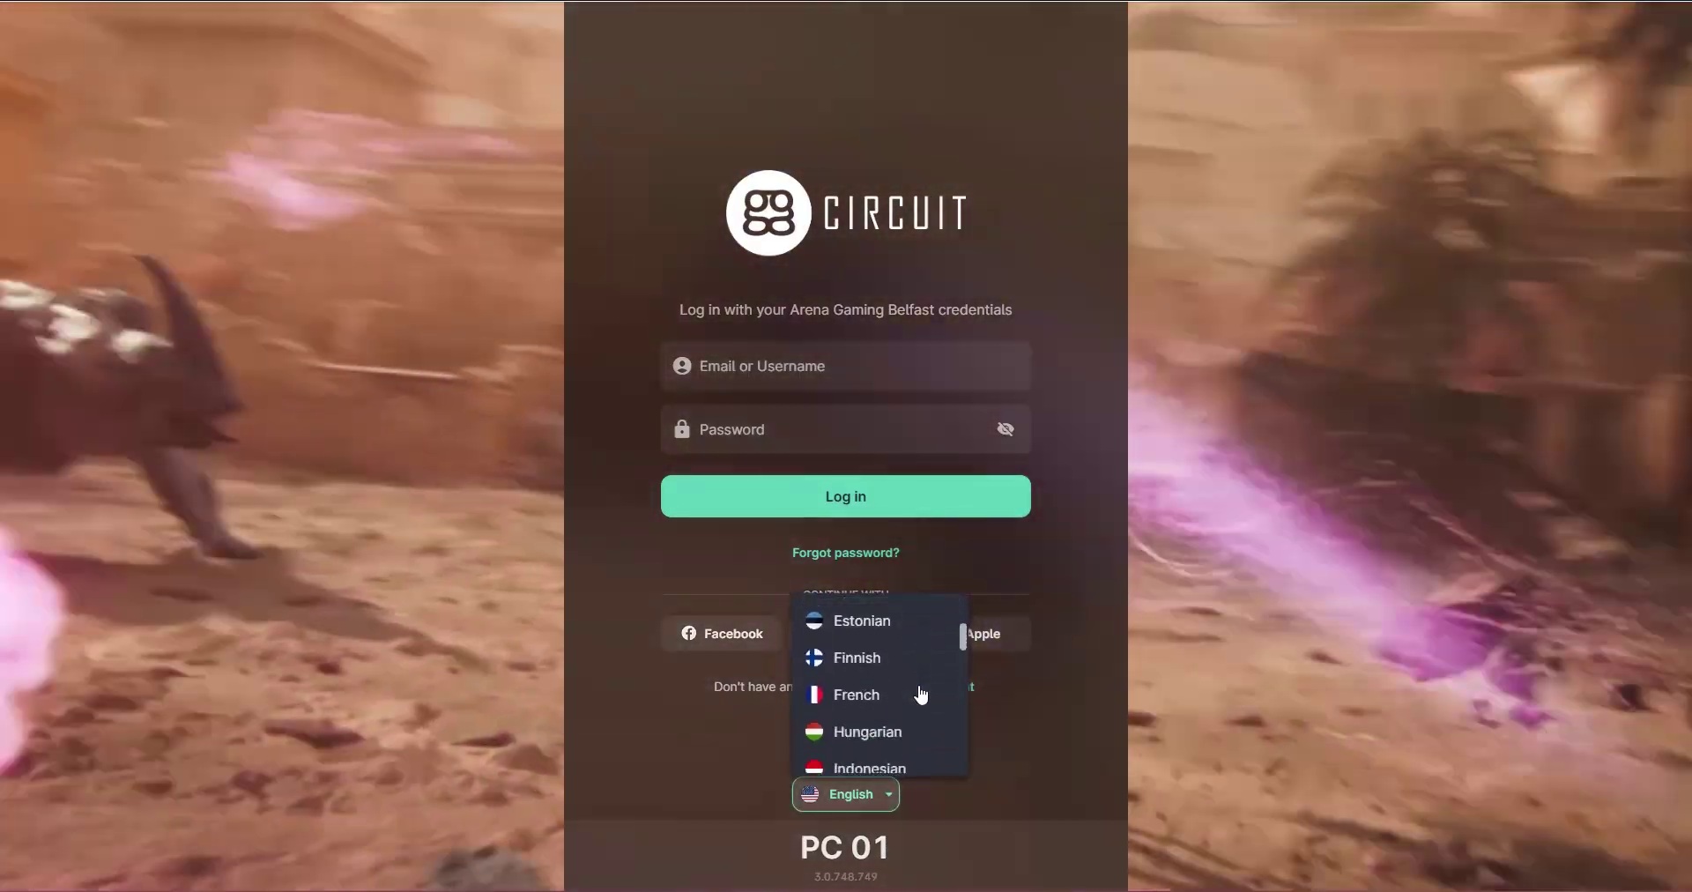
pyautogui.scroll(2, 917, 695)
pyautogui.click(912, 695)
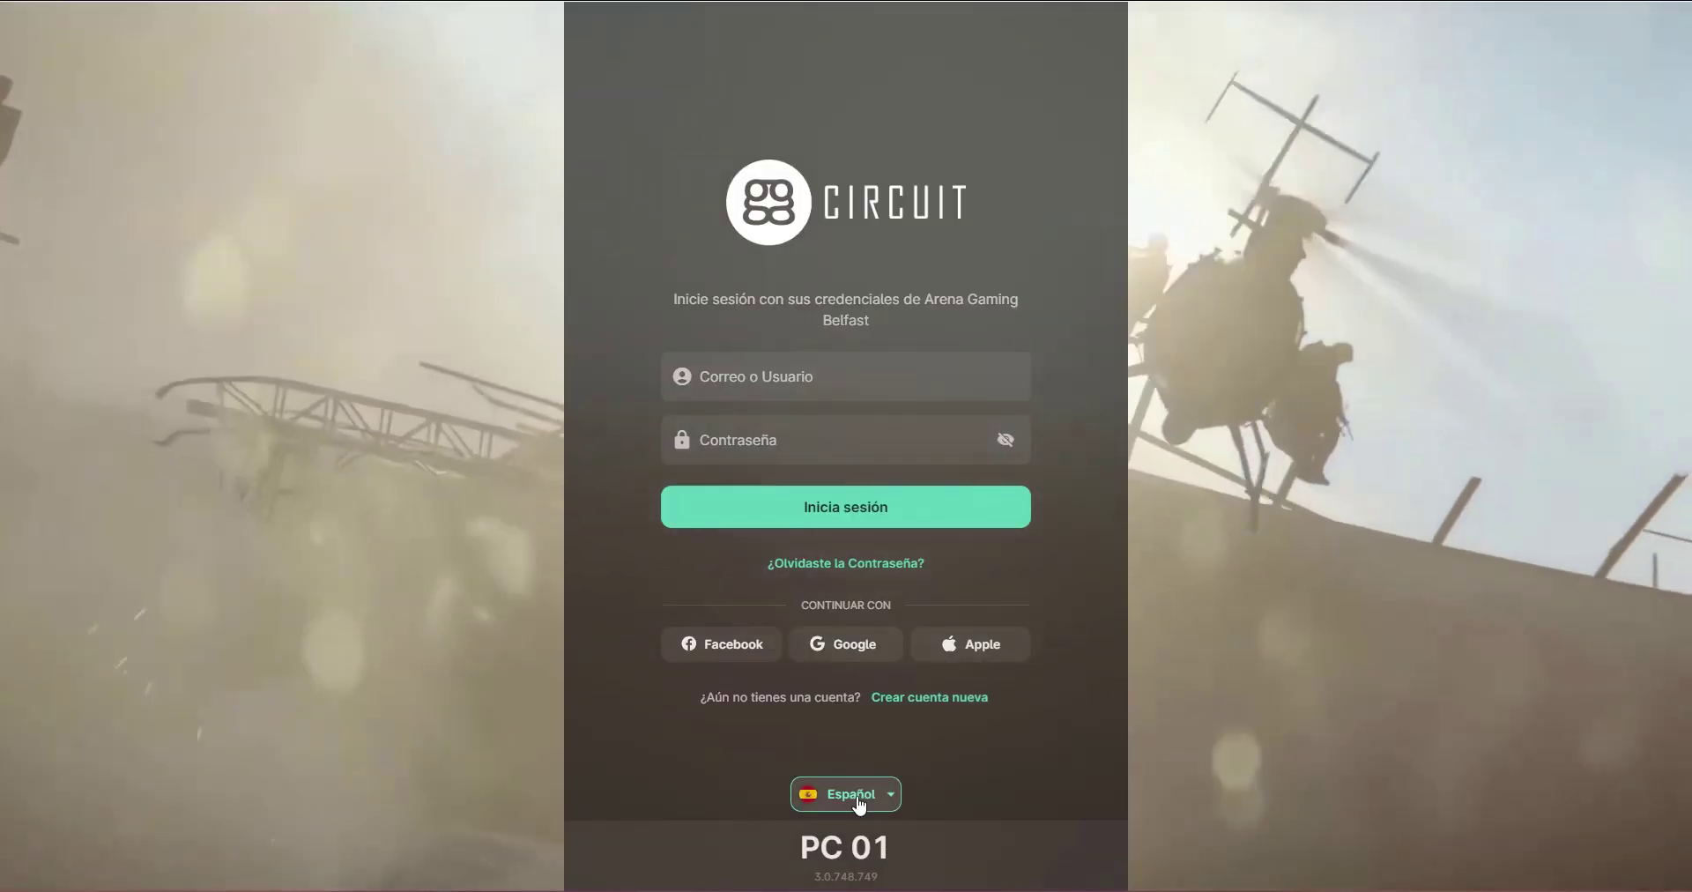
pyautogui.click(861, 796)
pyautogui.click(882, 612)
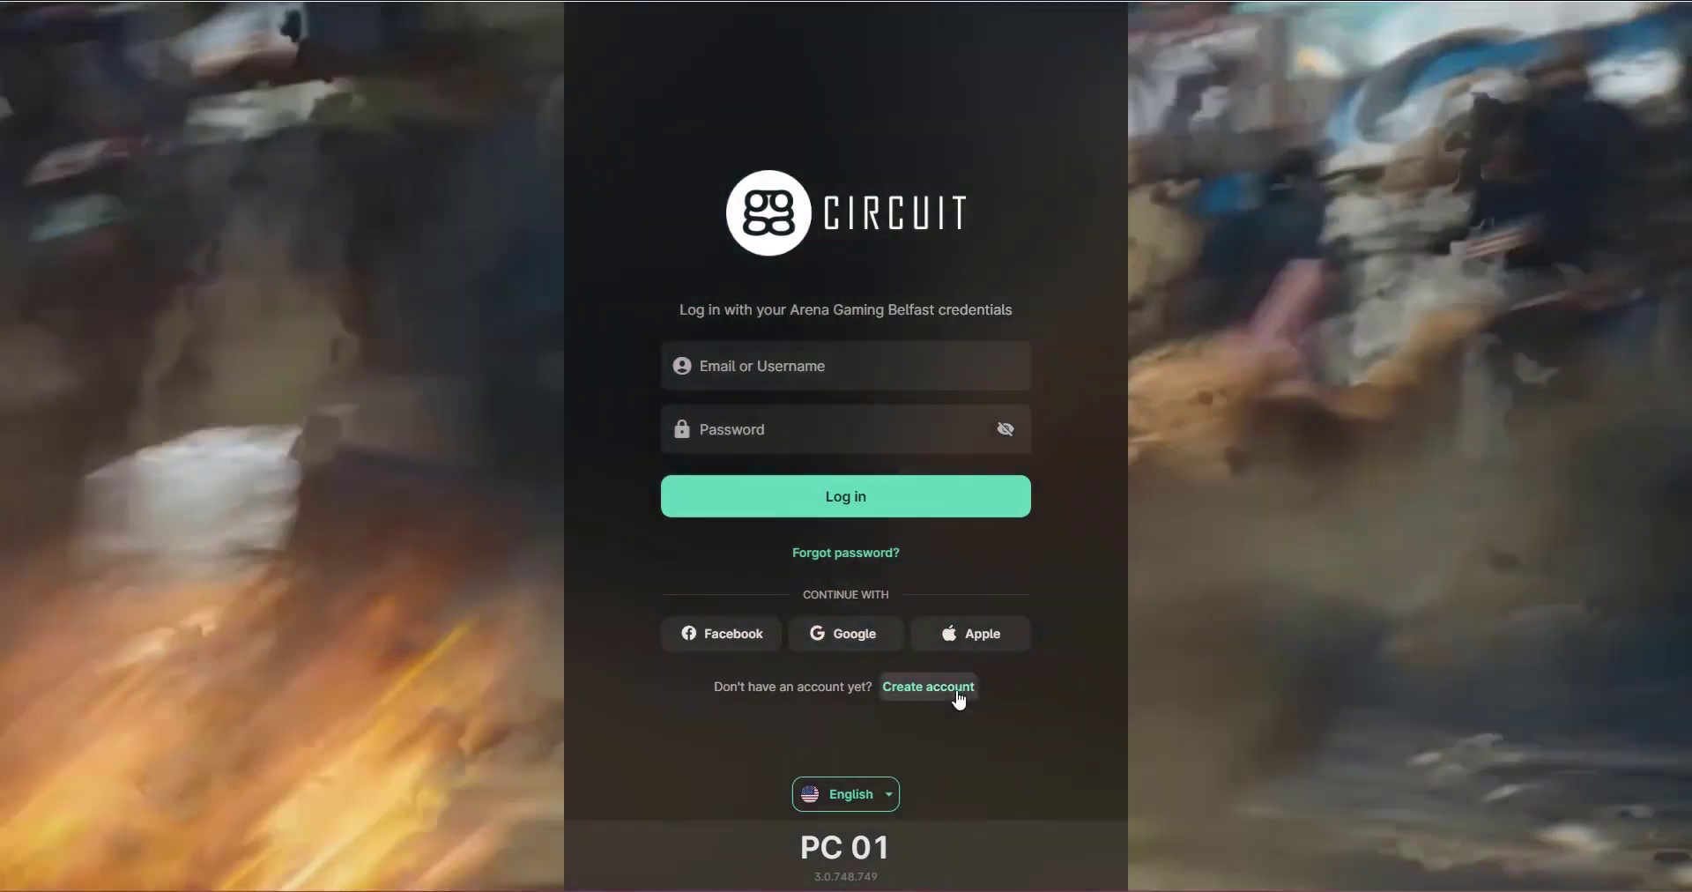
pyautogui.click(955, 693)
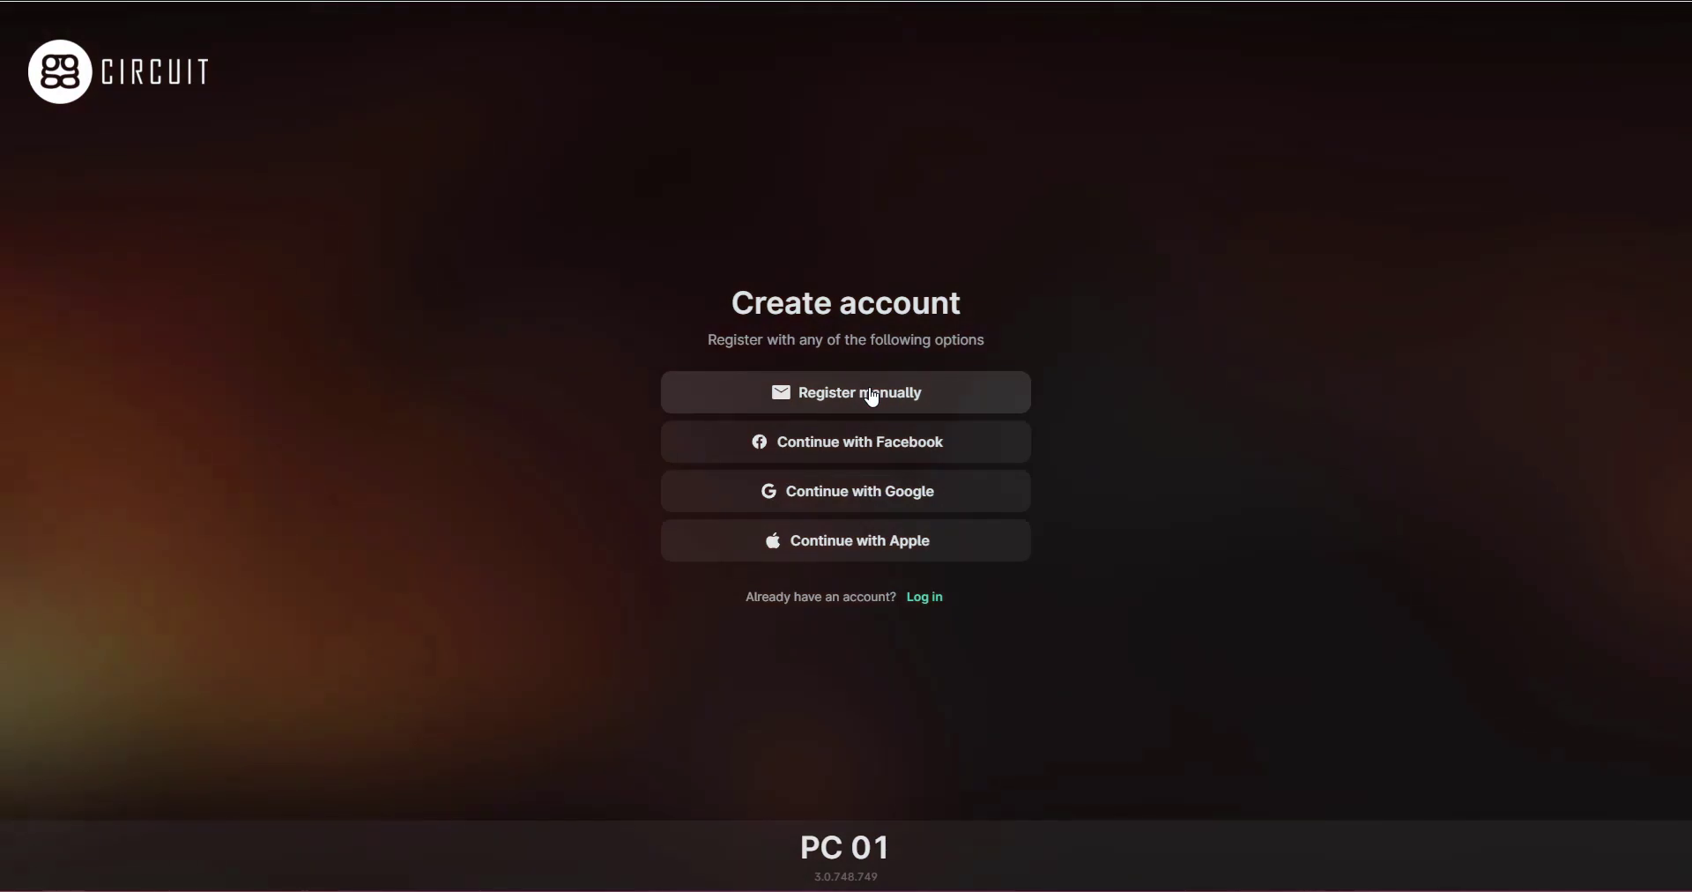
# Step: Choose manual registration and enter a username, e-mail address, and password with confirmation
pyautogui.click(873, 400)
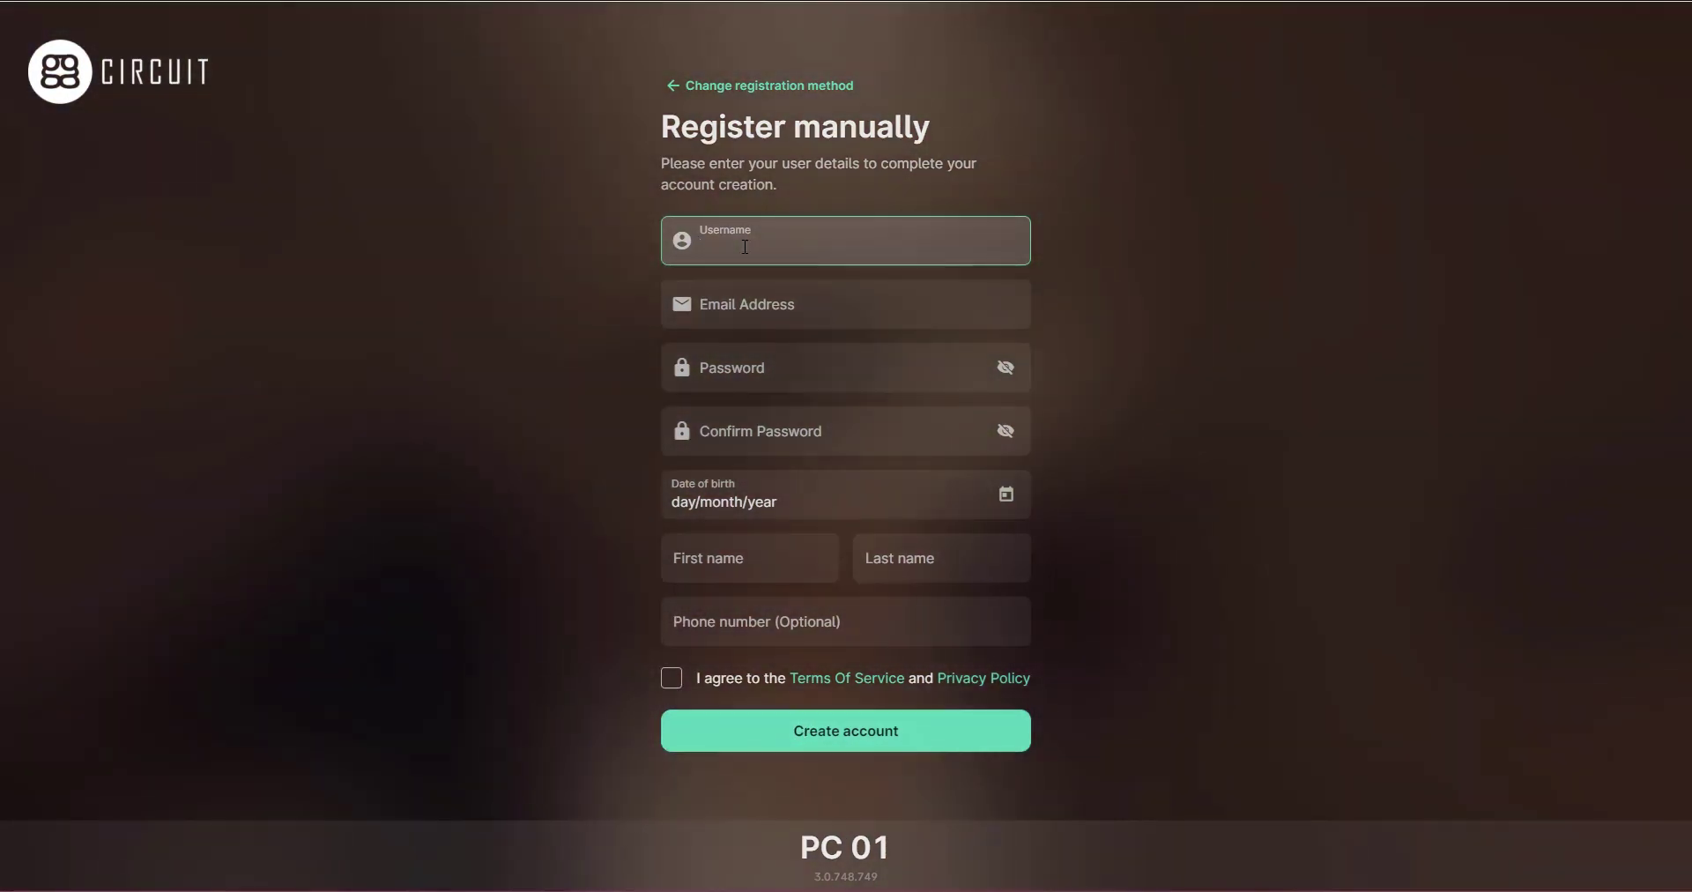
pyautogui.write('demovideo')
pyautogui.press('Tab')
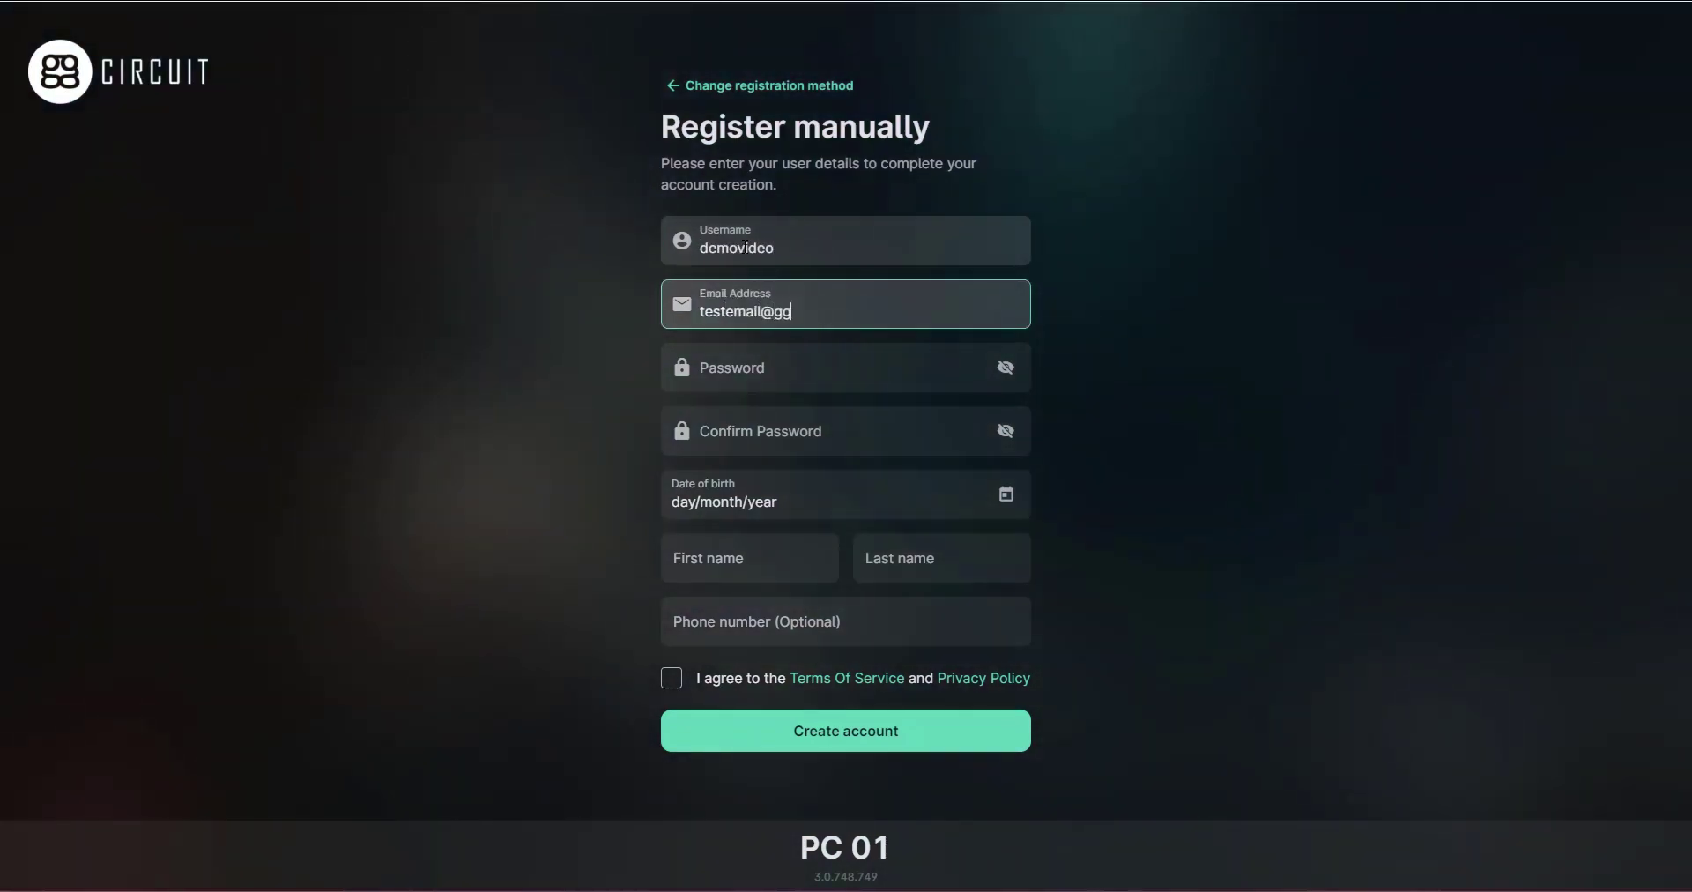
pyautogui.press('Tab')
pyautogui.write('Password1!')
pyautogui.press('Tab')
pyautogui.write('Password1!')
pyautogui.press('Tab')
# Step: Set the birth date, fill in the name, accept the terms, create the account and continue
pyautogui.click(1005, 493)
pyautogui.click(801, 653)
pyautogui.press('Tab')
pyautogui.write('test')
pyautogui.press('Tab')
pyautogui.write('test')
pyautogui.click(671, 678)
pyautogui.click(755, 730)
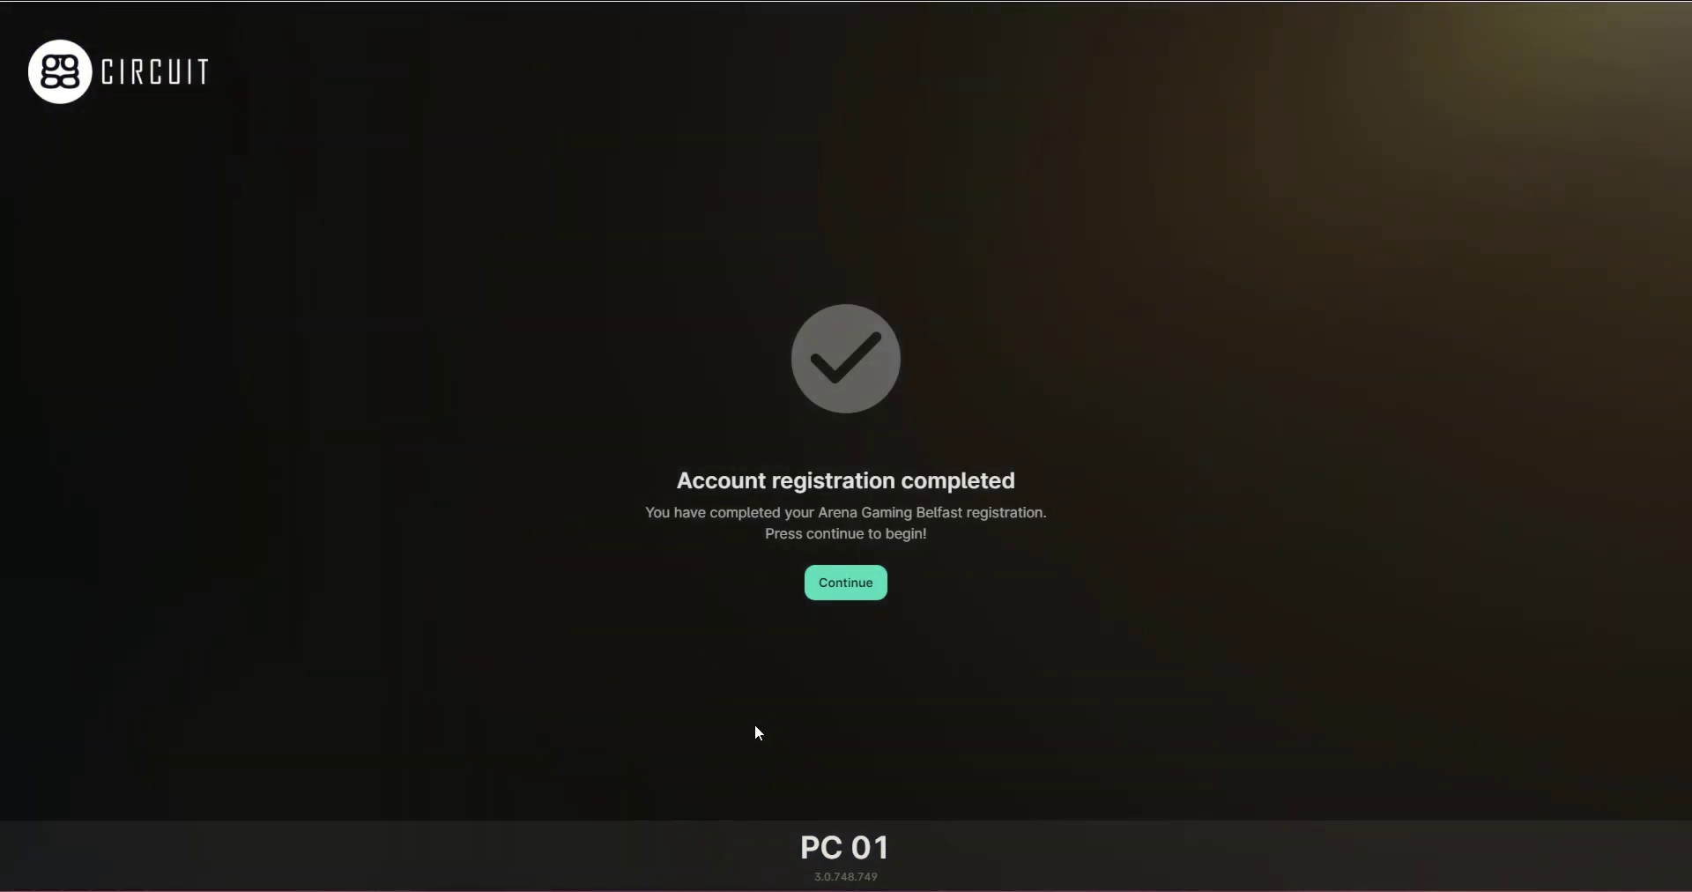
pyautogui.click(848, 588)
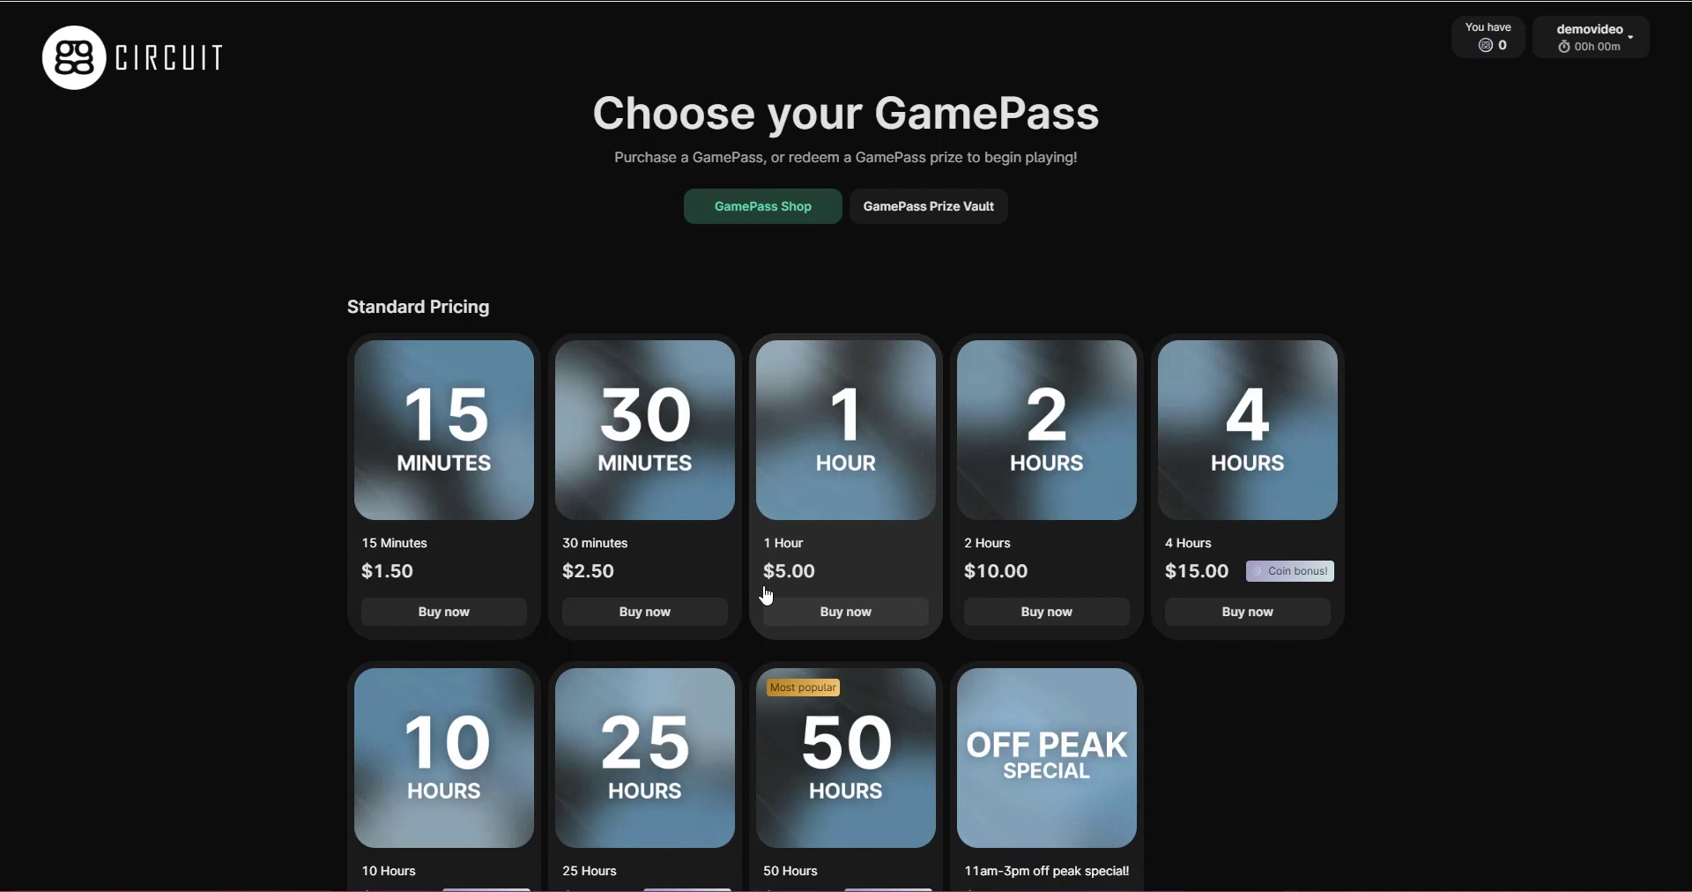
# Step: Browse the GamePass Prize Vault, return to the GamePass Shop, and buy the 2 Hours pass
pyautogui.click(956, 208)
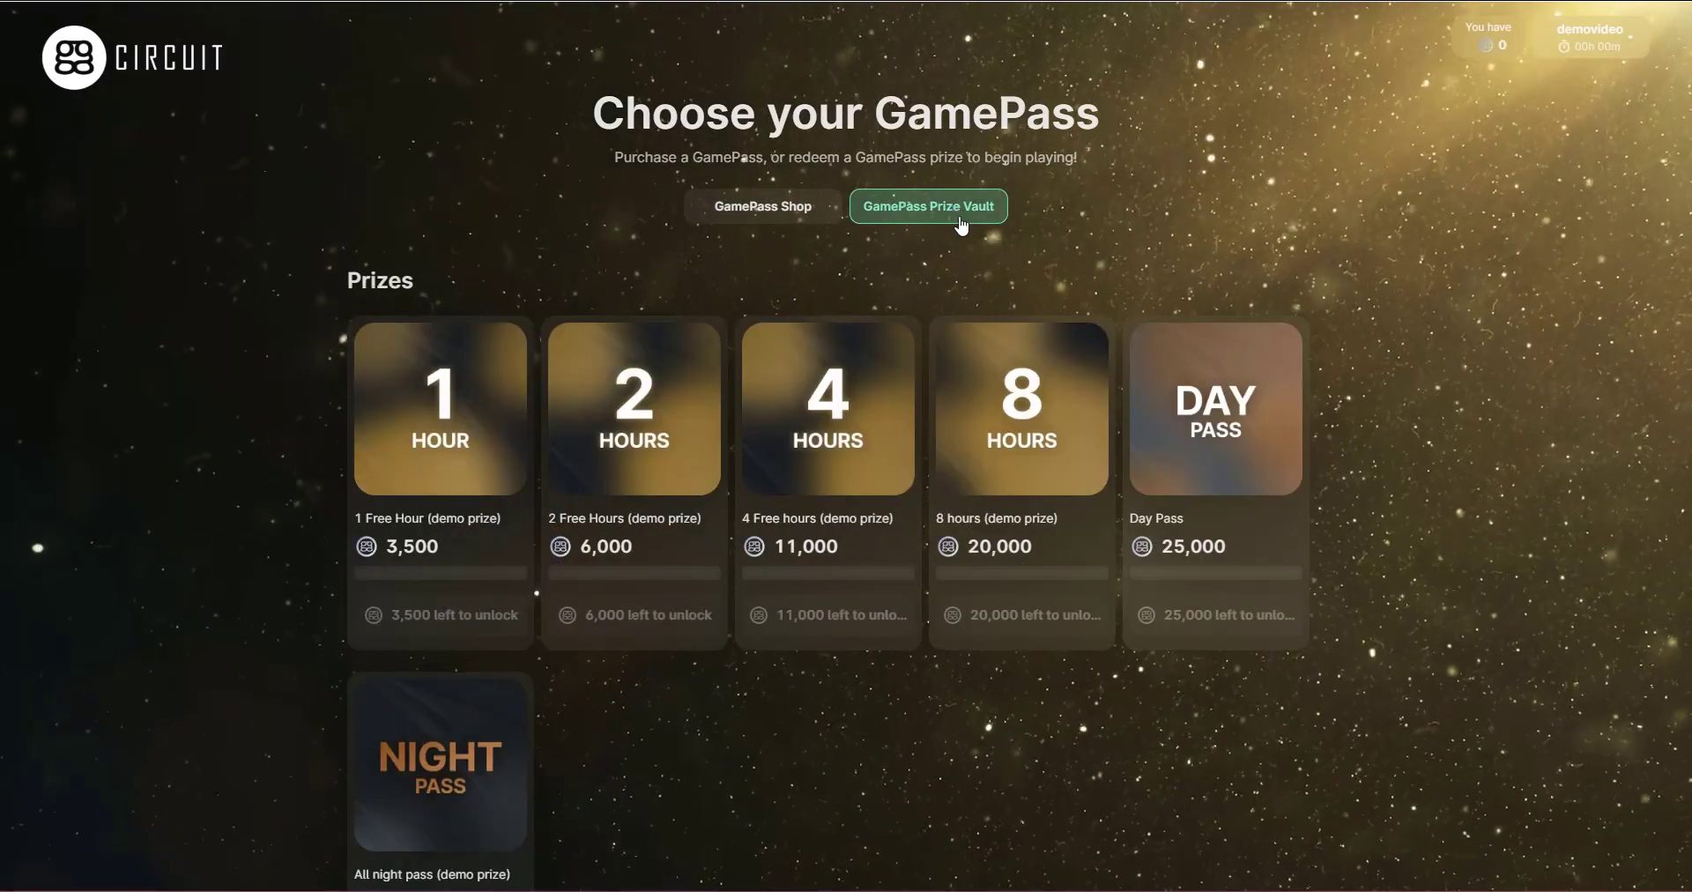
pyautogui.click(790, 211)
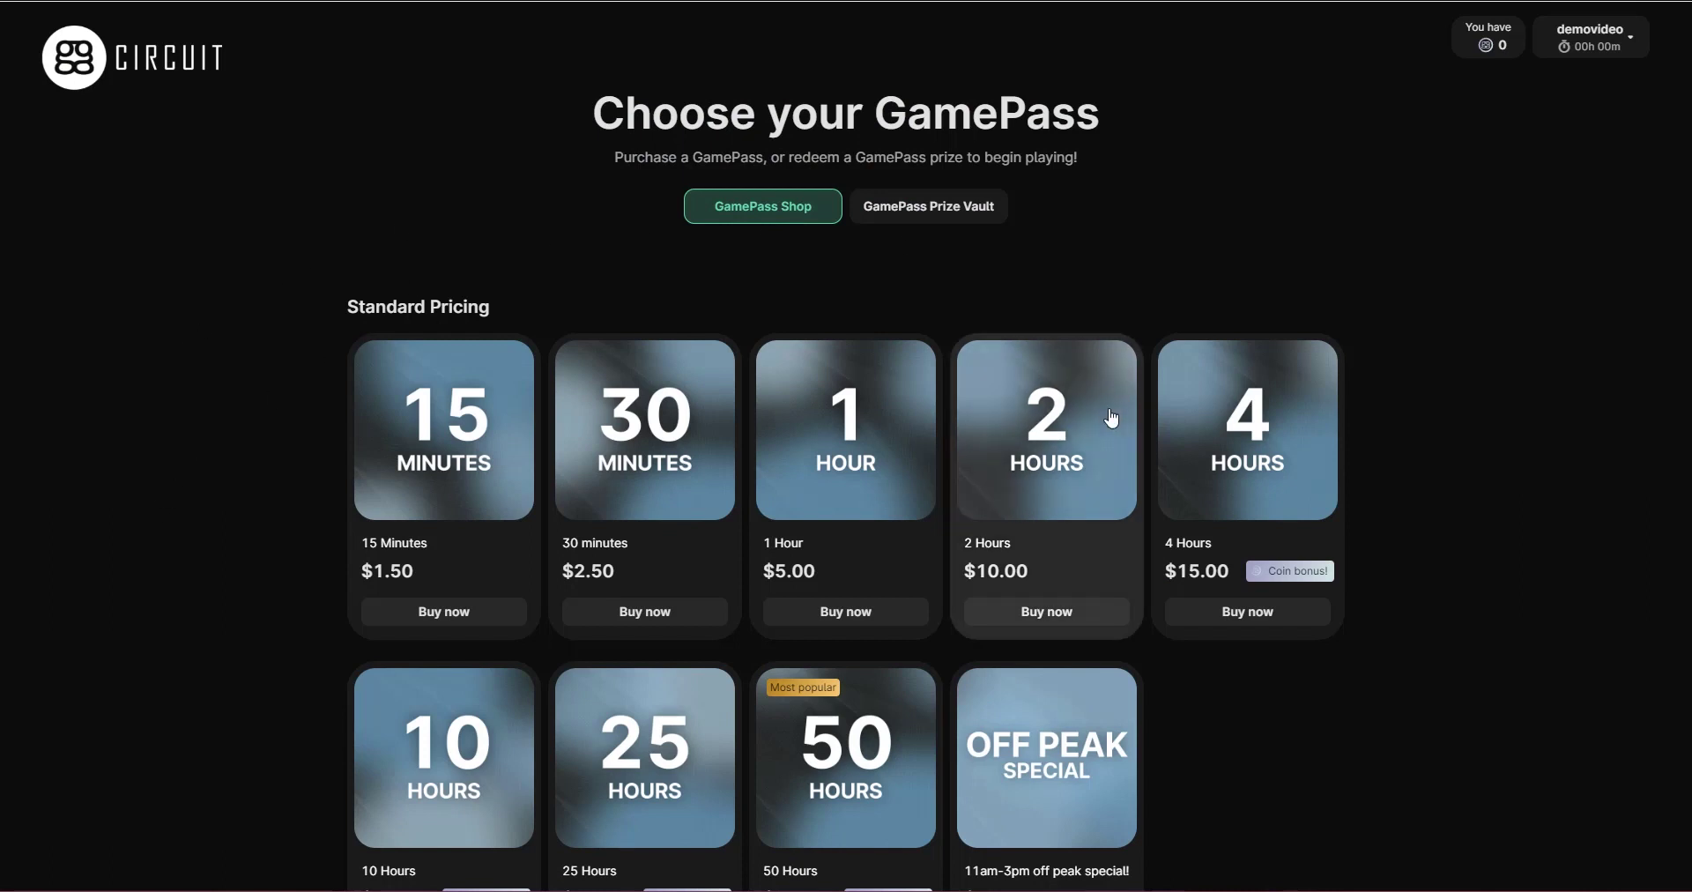
pyautogui.click(1049, 624)
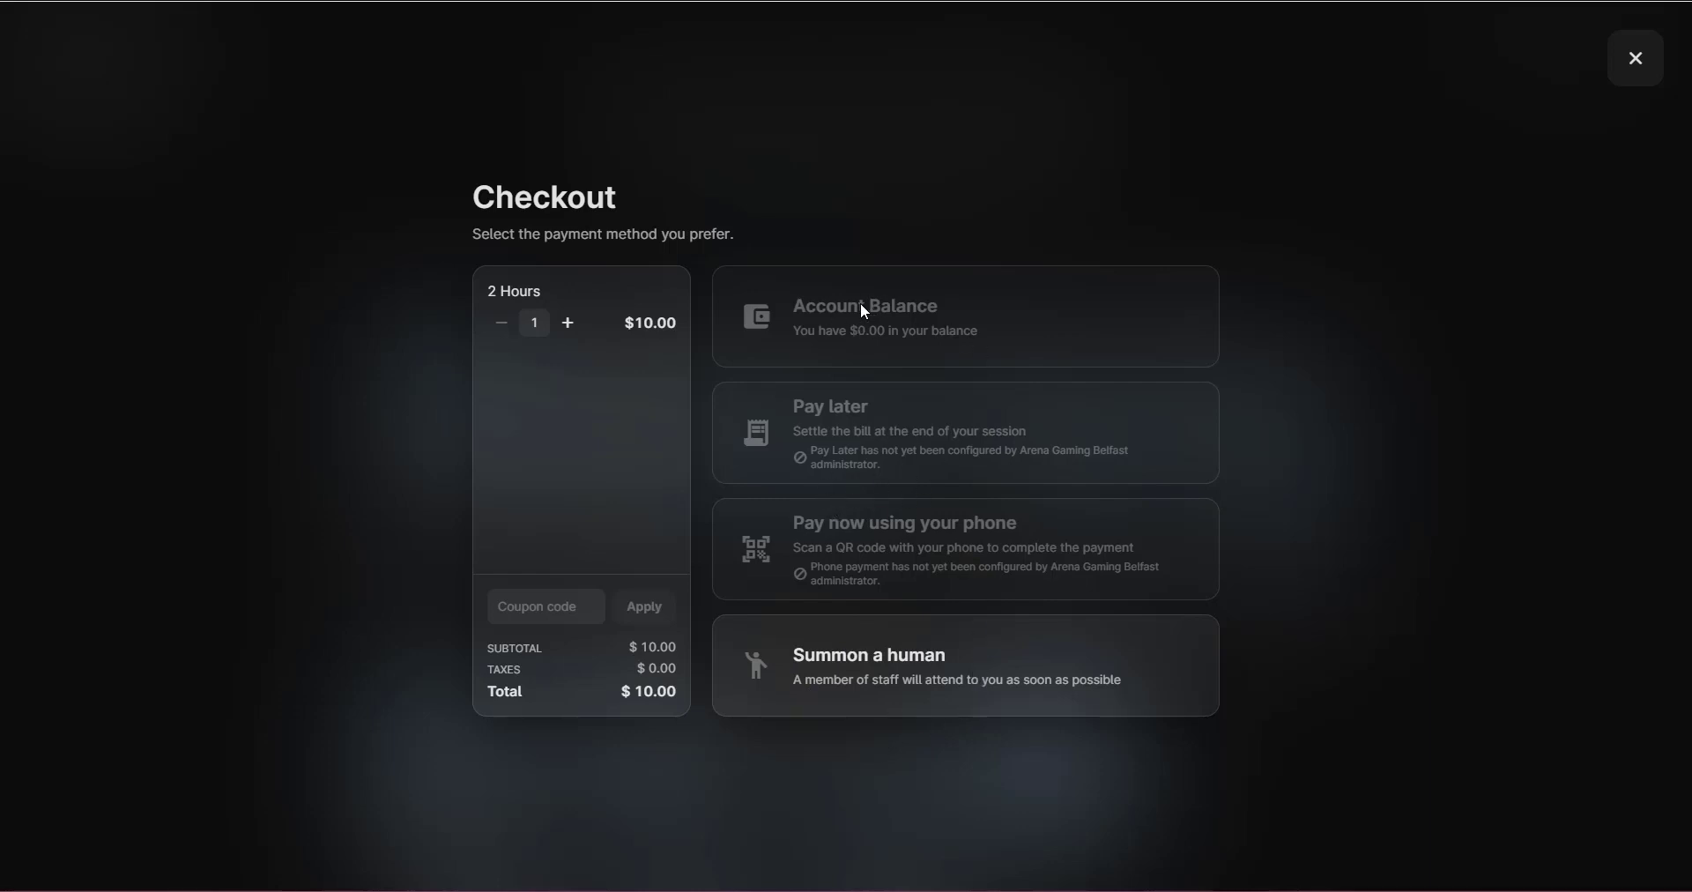
# Step: Pay via Summon a human and place the $10.00 order
pyautogui.click(938, 677)
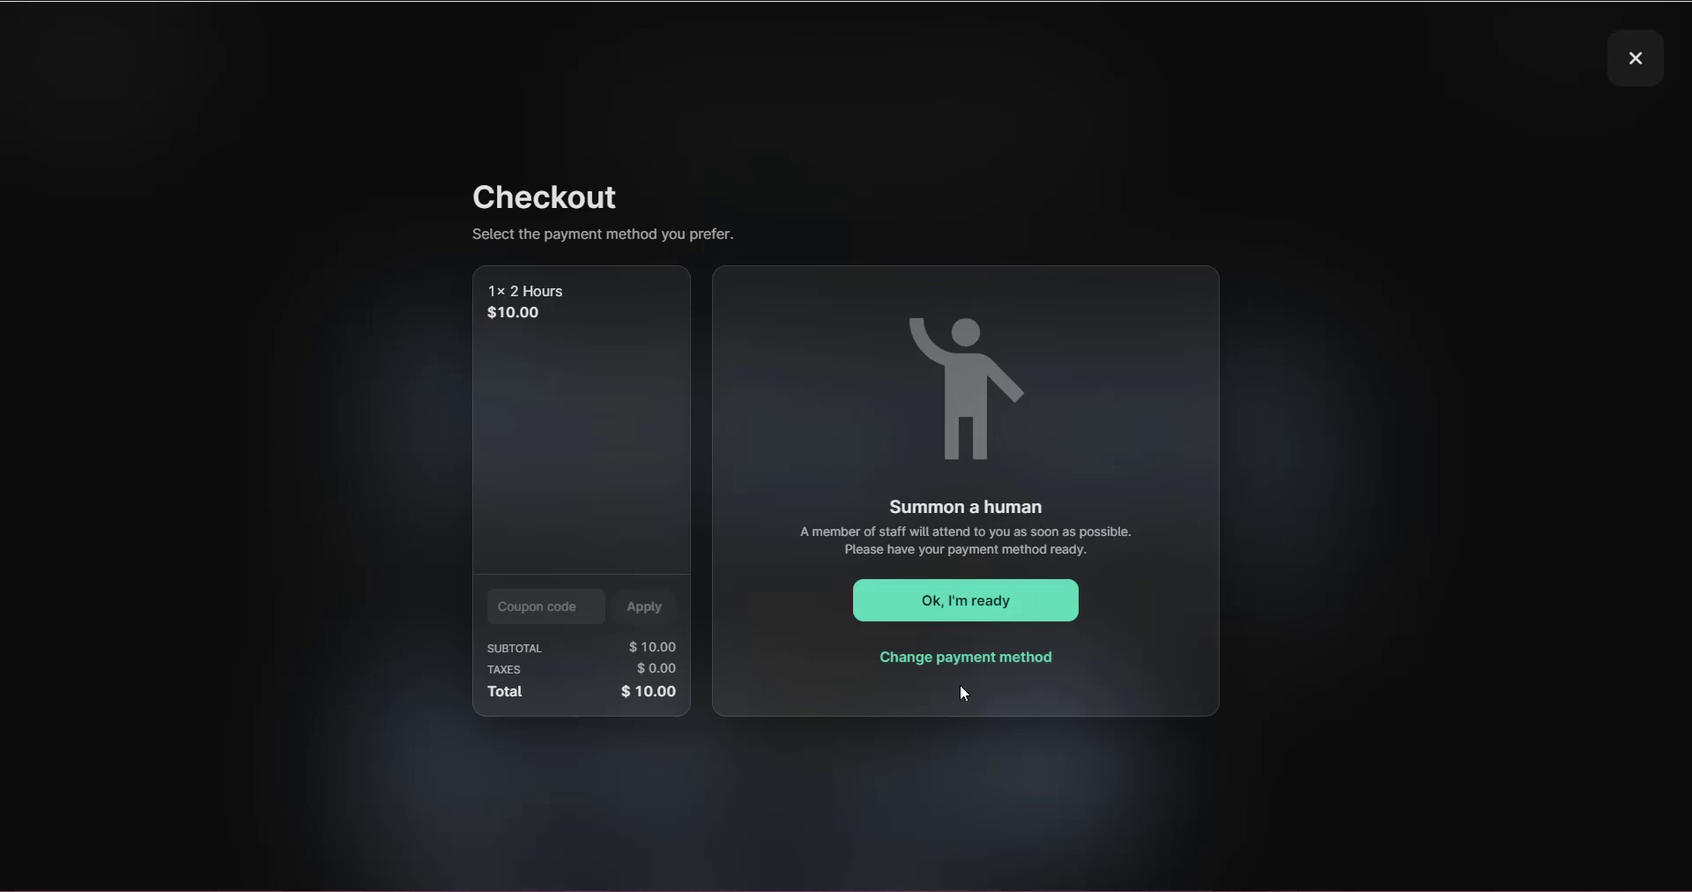
pyautogui.click(1004, 607)
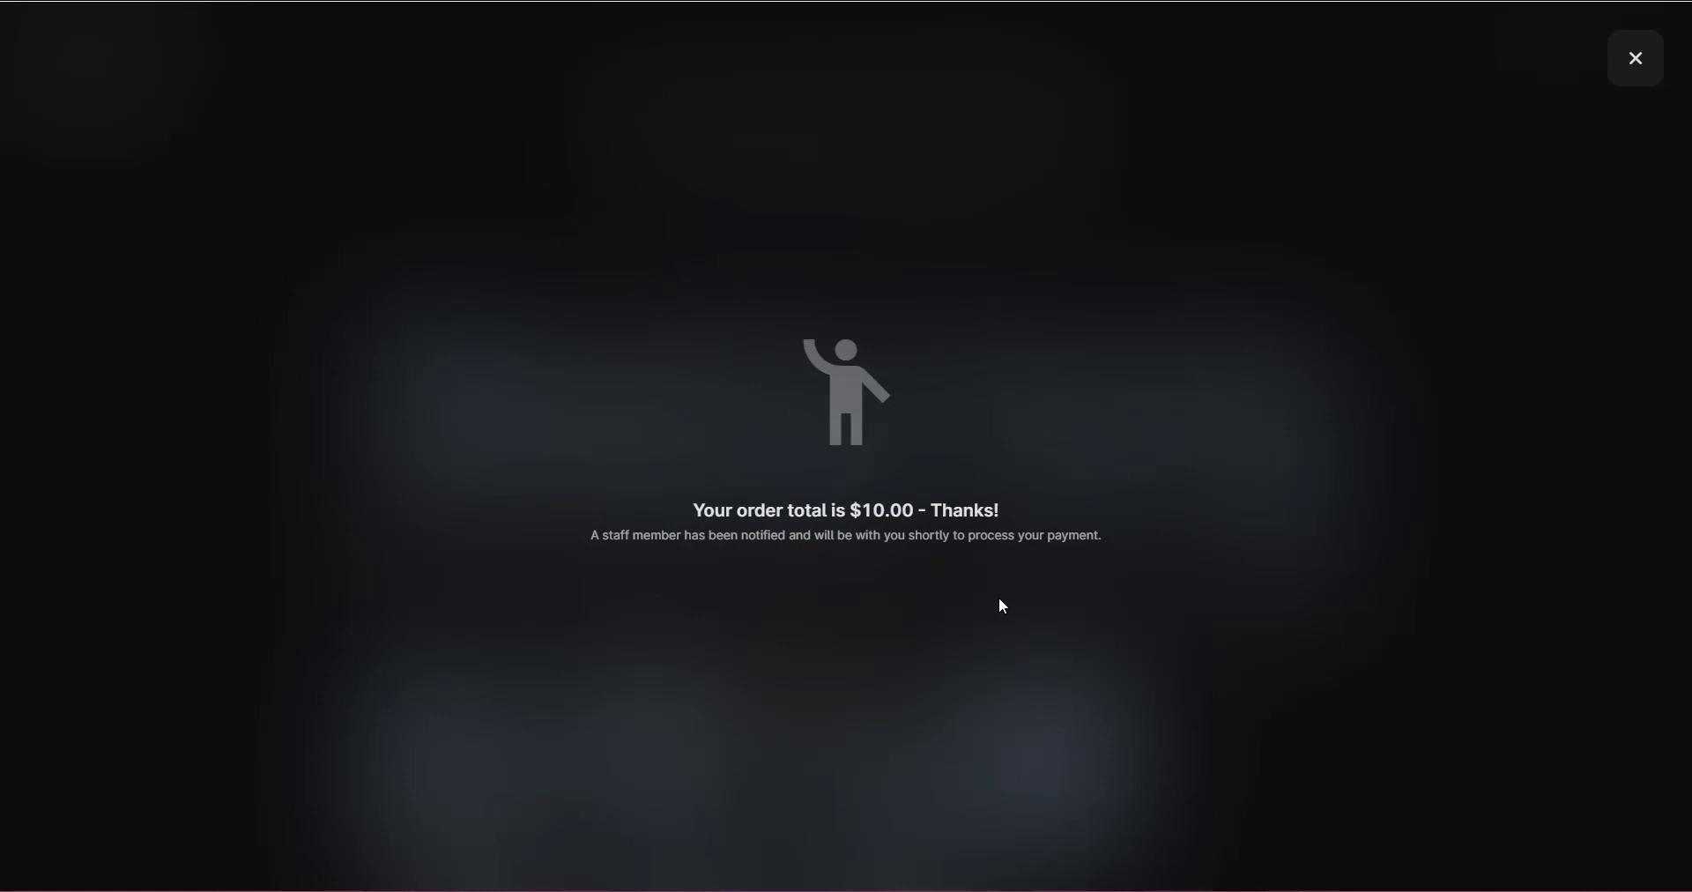
# Step: Dismiss the order confirmation and open the waiter icon to view the pending 2 Hours order
pyautogui.click(1638, 62)
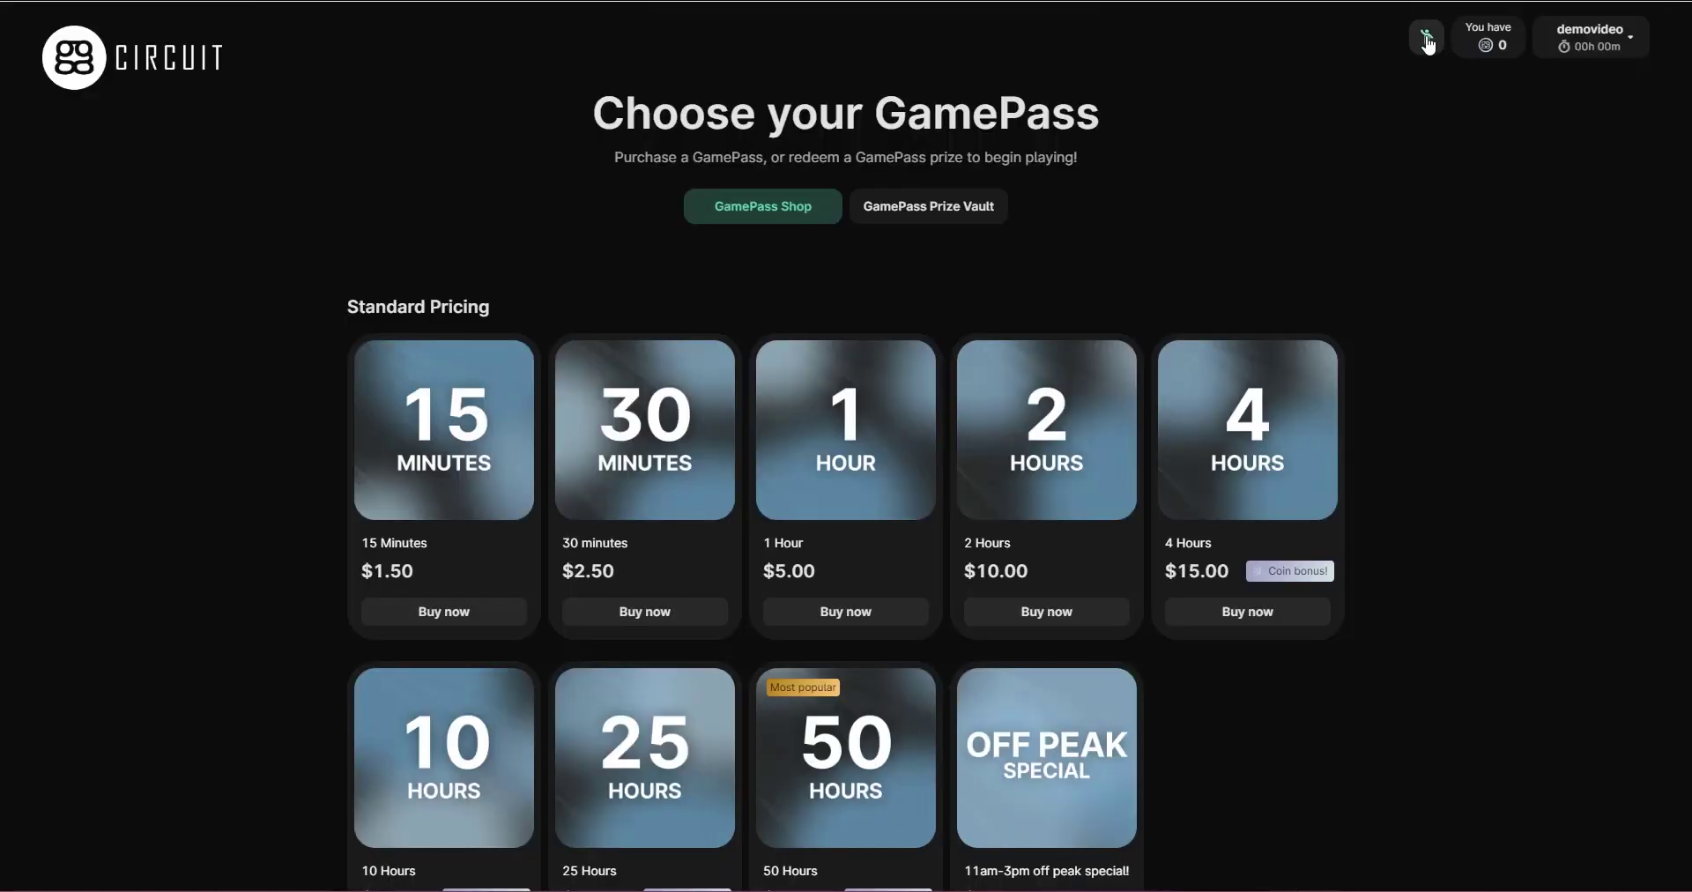
pyautogui.click(1428, 40)
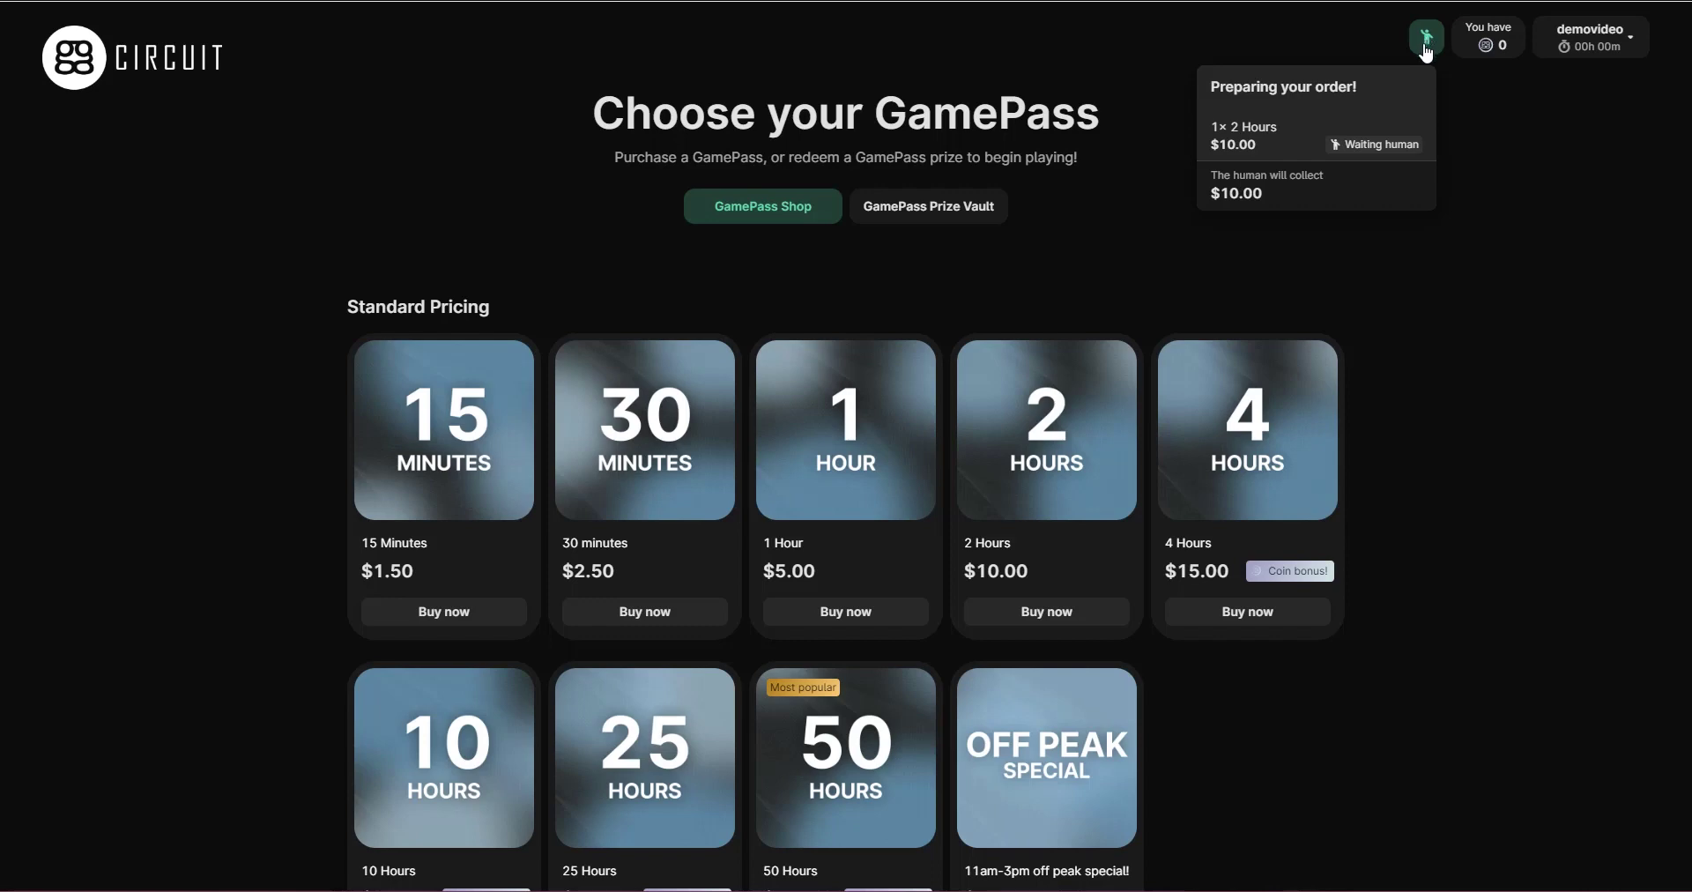